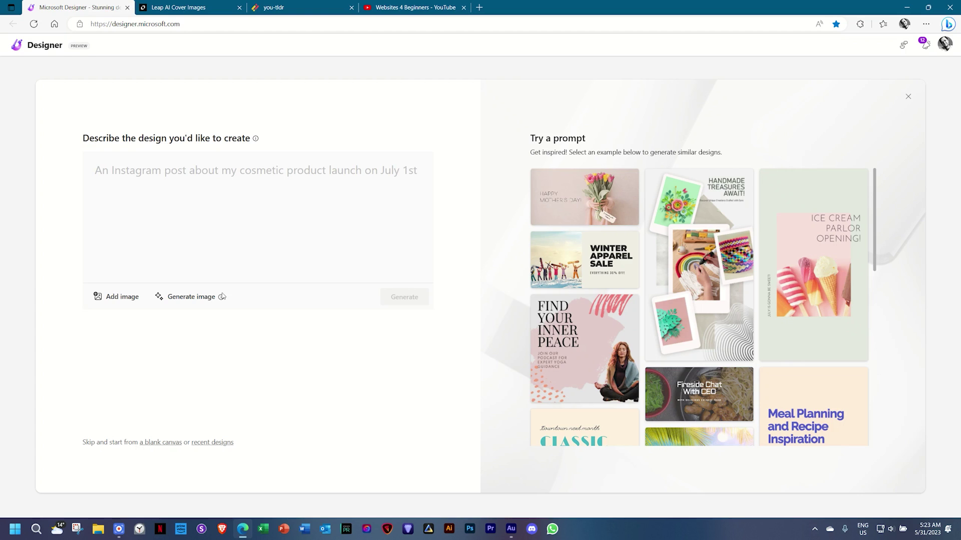
# Add the portrait photo from this device to the prompt and review the generated designs.
pyautogui.click(114, 299)
pyautogui.click(119, 337)
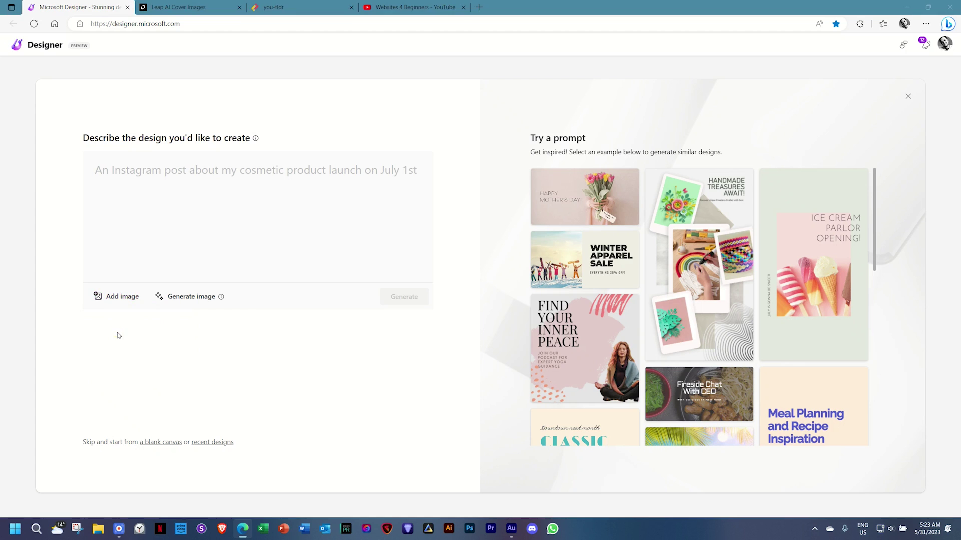
pyautogui.doubleClick(303, 86)
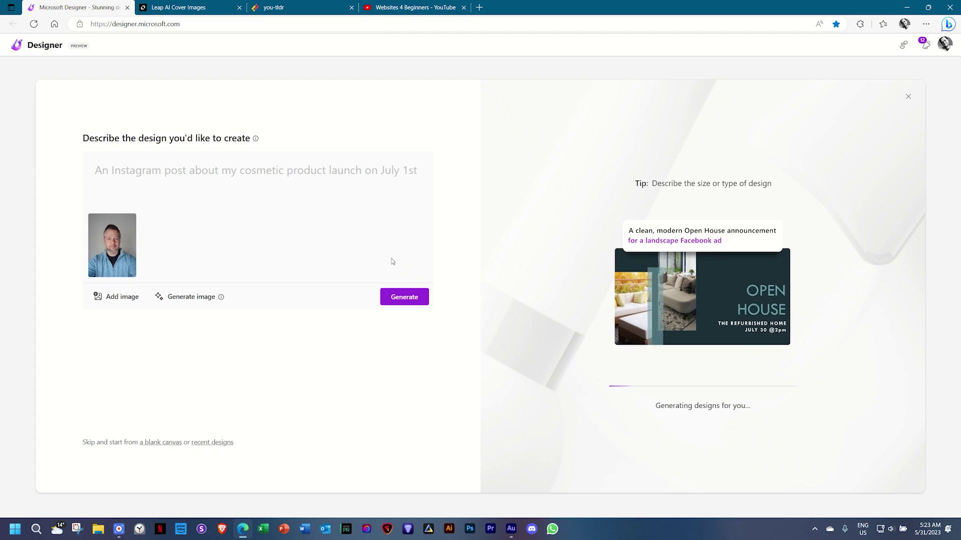
pyautogui.scroll(-10, 806, 255)
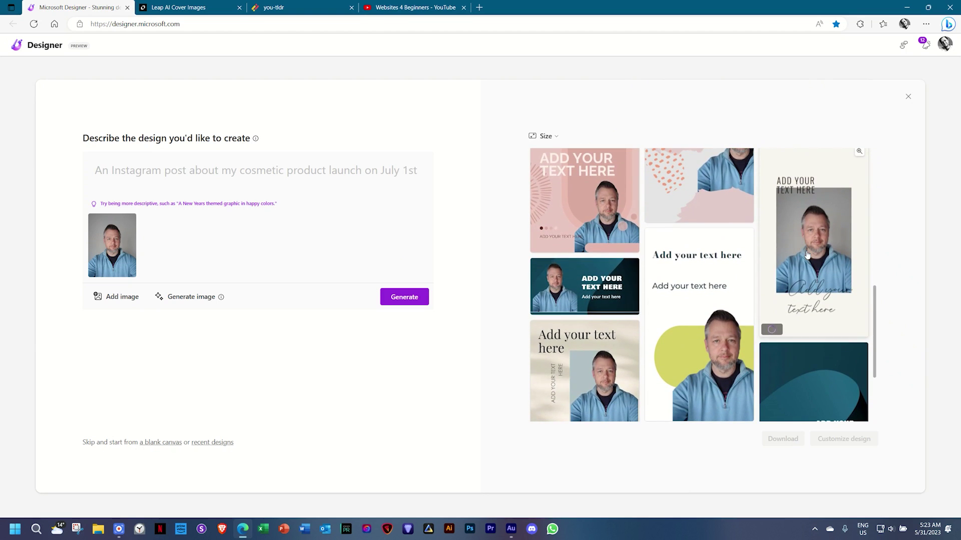
pyautogui.scroll(10, 806, 258)
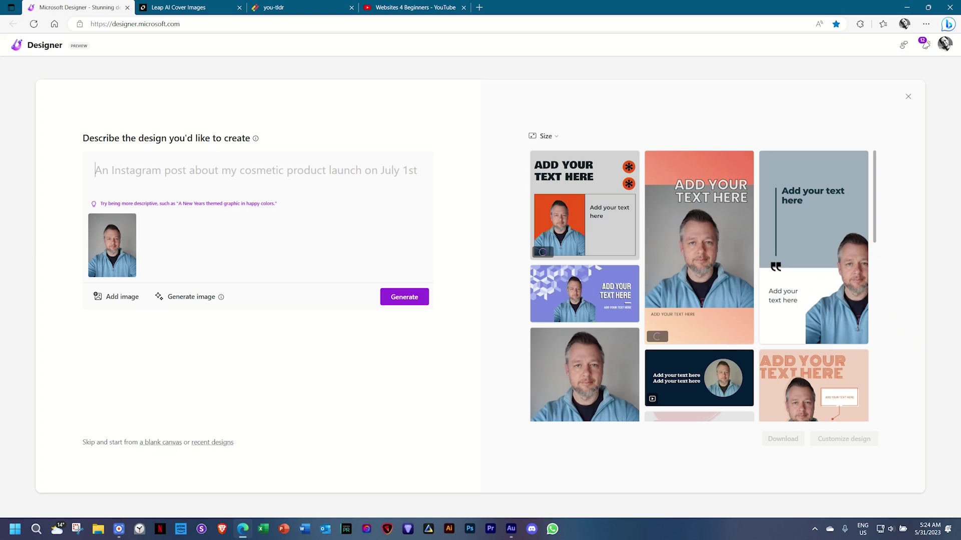
# Prompt for a landscape 1920 by 1080 cover on the 3 free ai tools for webdesign and generate.
pyautogui.write('Create a la')
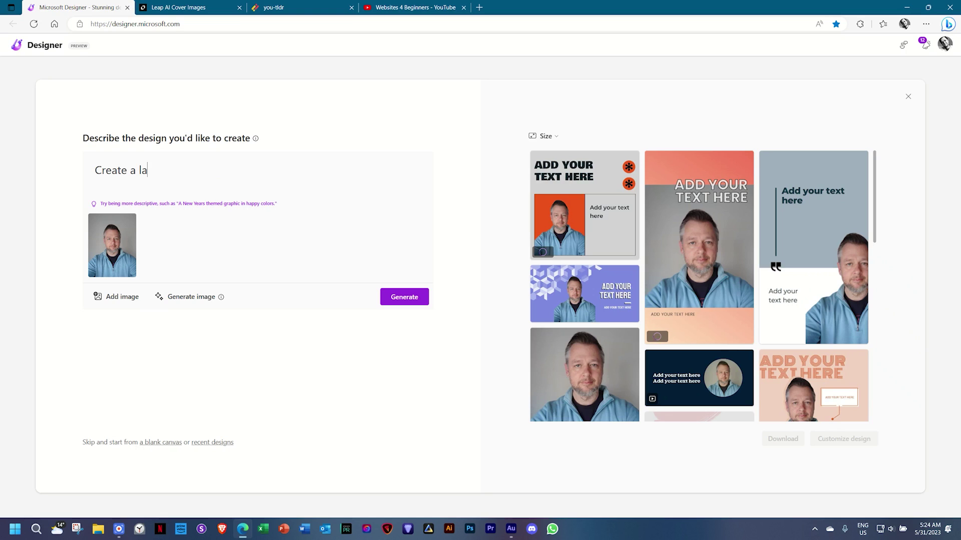
pyautogui.write('ndscape 1920 by 1080 cov')
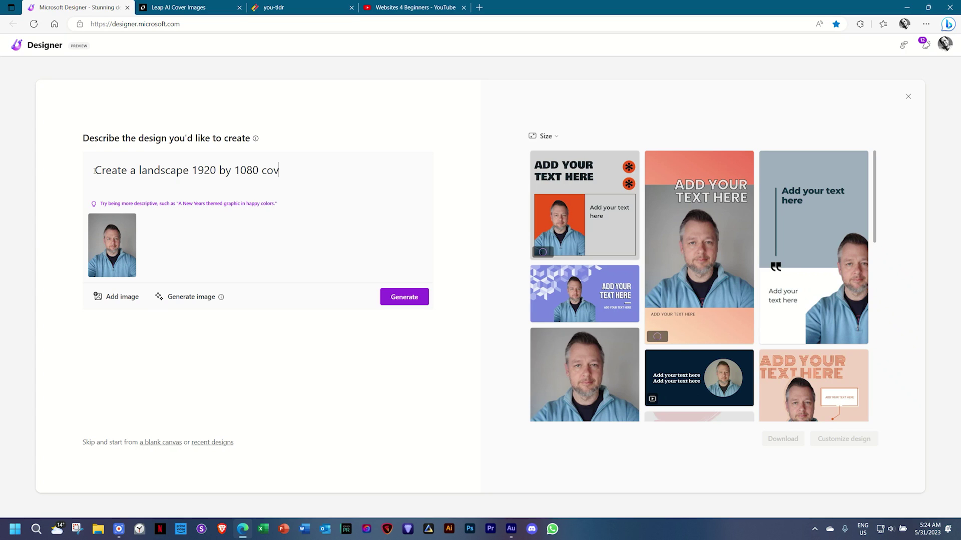
pyautogui.write('er for youtub')
pyautogui.hotkey('ctrl', 'BackSpace')
pyautogui.hotkey('ctrl', 'BackSpace')
pyautogui.write('on the 3 free ai tools for web design')
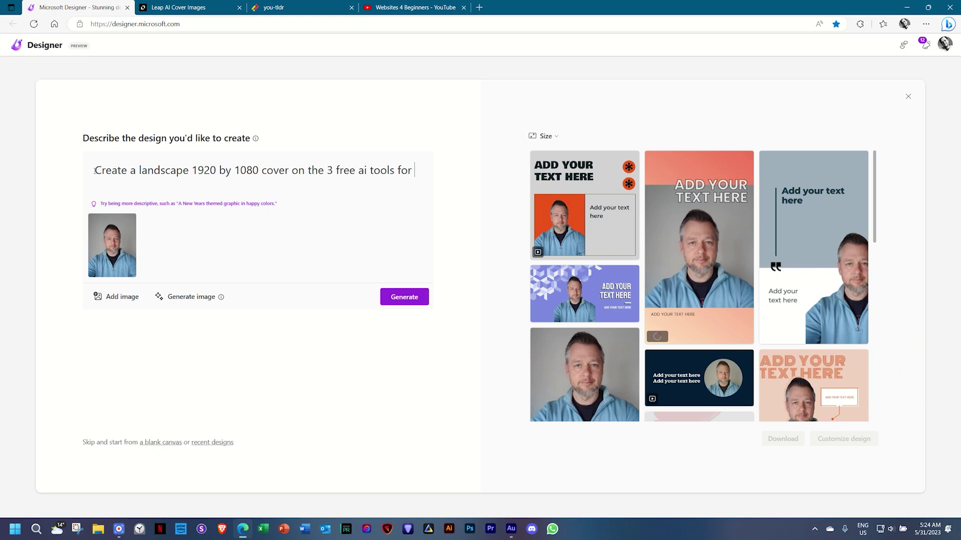
pyautogui.click(122, 185)
pyautogui.press('BackSpace')
pyautogui.click(406, 299)
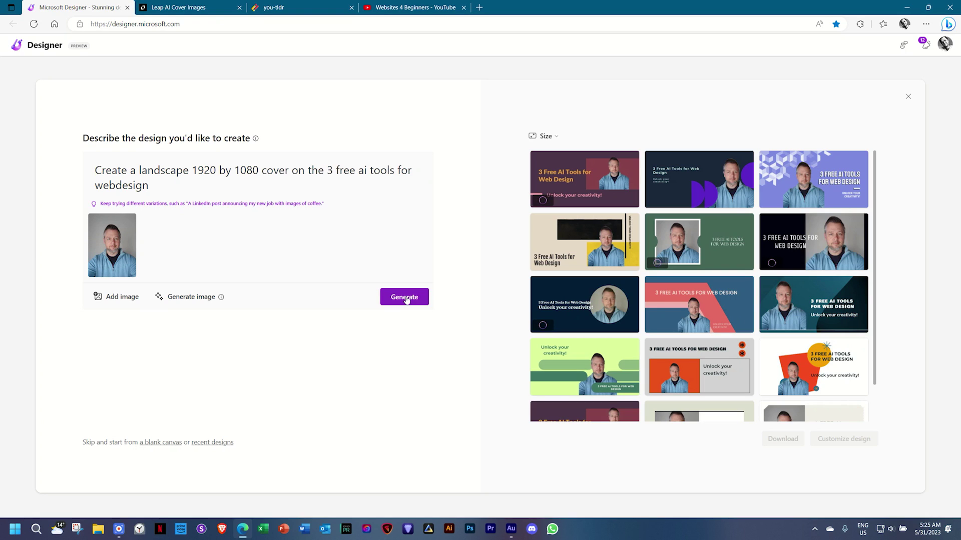
# Select the teal '3 Free AI Tools for Web Design' cover, preview it enlarged, then move to background.lol.
pyautogui.click(844, 319)
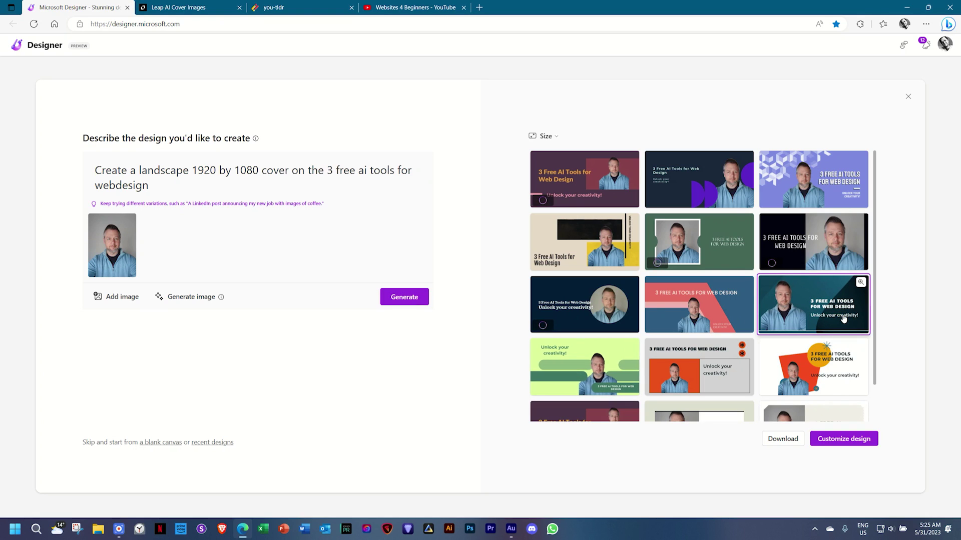
pyautogui.click(860, 282)
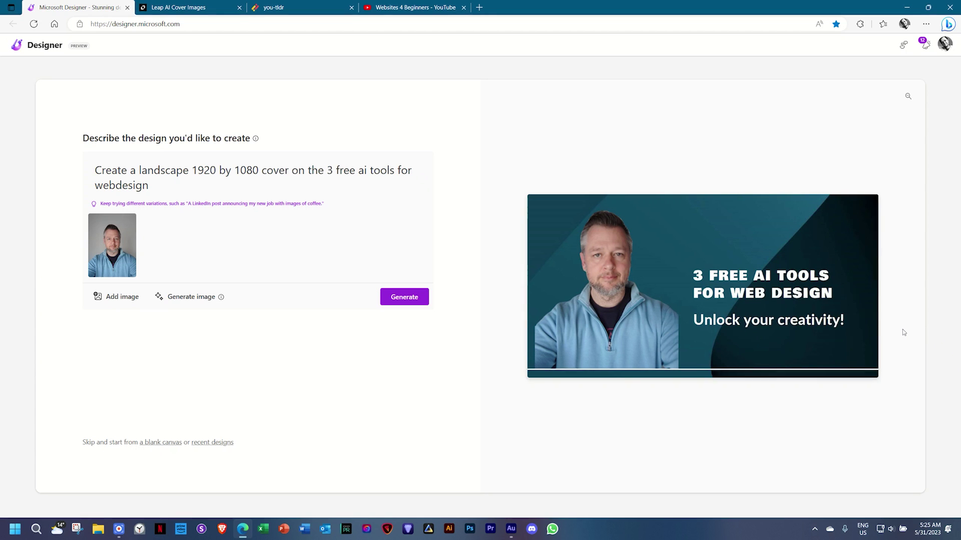
pyautogui.click(217, 4)
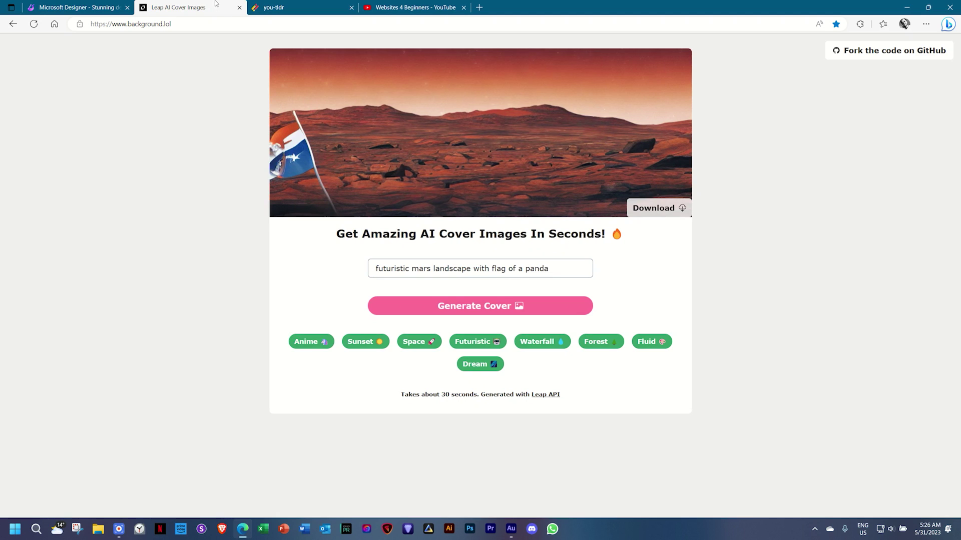
# Replace the prompt with 'calm atmosphere with spa elements', generate the cover and download it.
pyautogui.tripleClick(568, 274)
pyautogui.write('calm atmosphere wit')
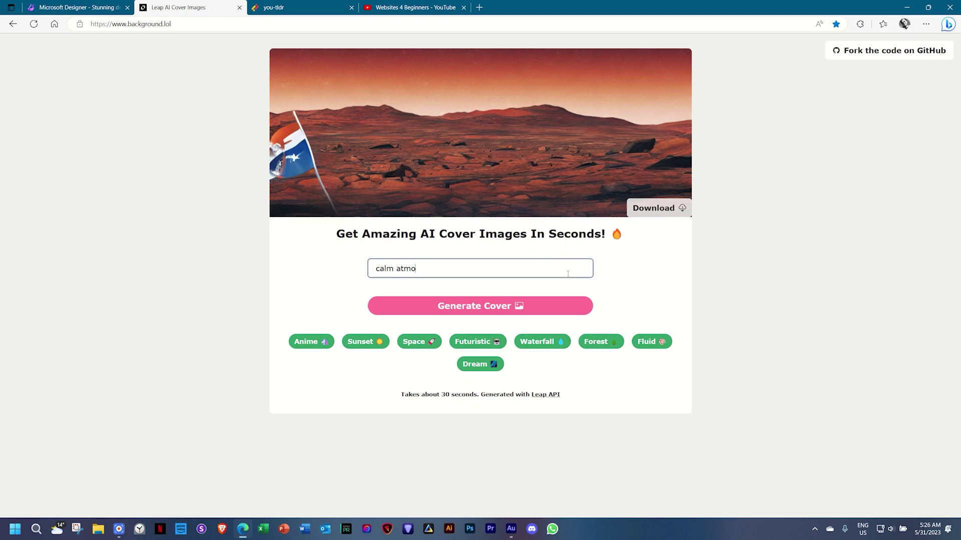
pyautogui.write('h spa elements')
pyautogui.click(535, 300)
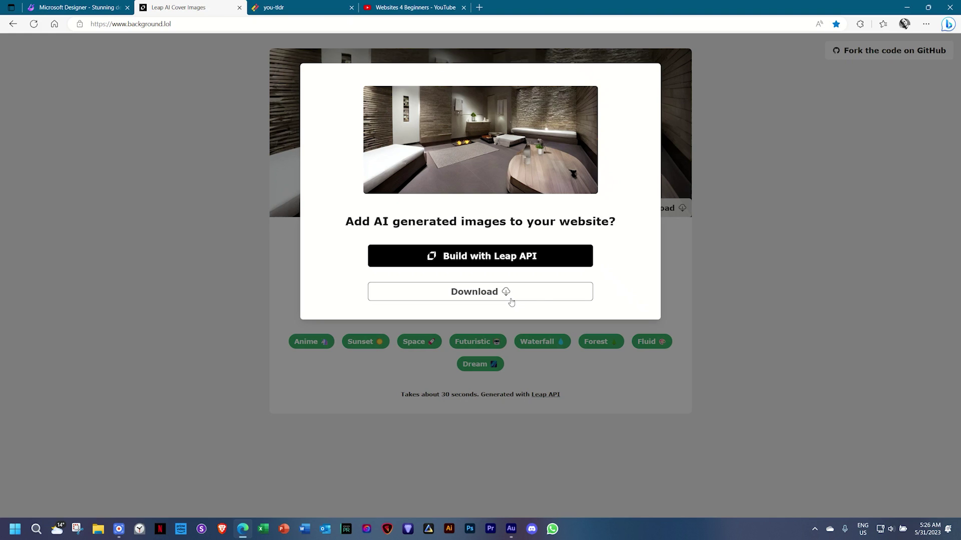
pyautogui.click(510, 301)
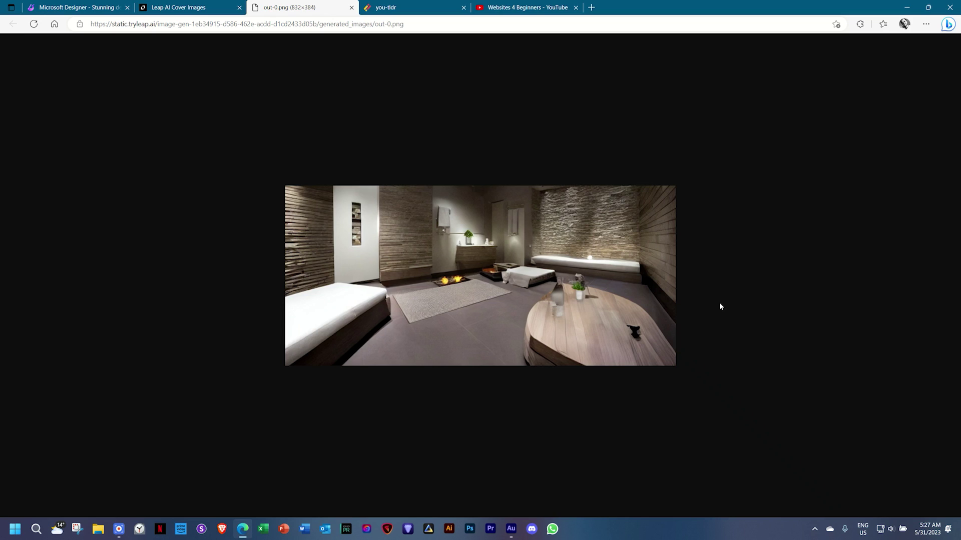
# Switch from the downloaded out-0.png image to the you-tldr summariser.
pyautogui.click(418, 4)
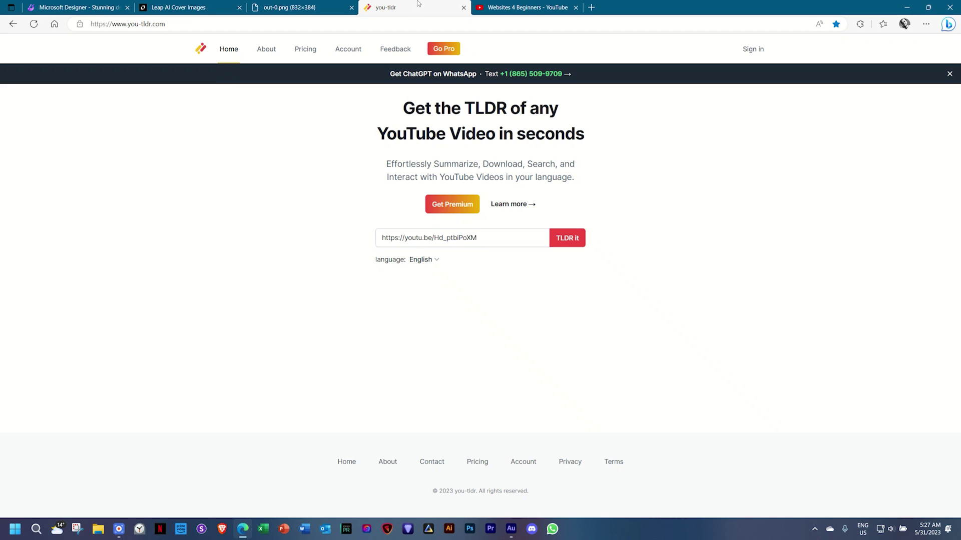
# Go to the Websites 4 Beginners YouTube channel.
pyautogui.click(518, 7)
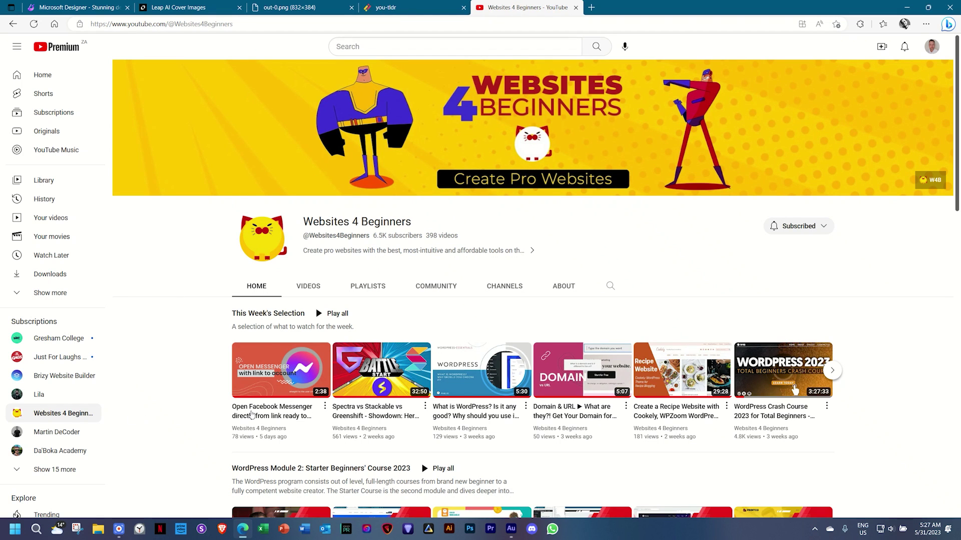
# Copy the first Websites 4 Beginners video's share link and paste it over you-tldr's old video URL.
pyautogui.click(325, 406)
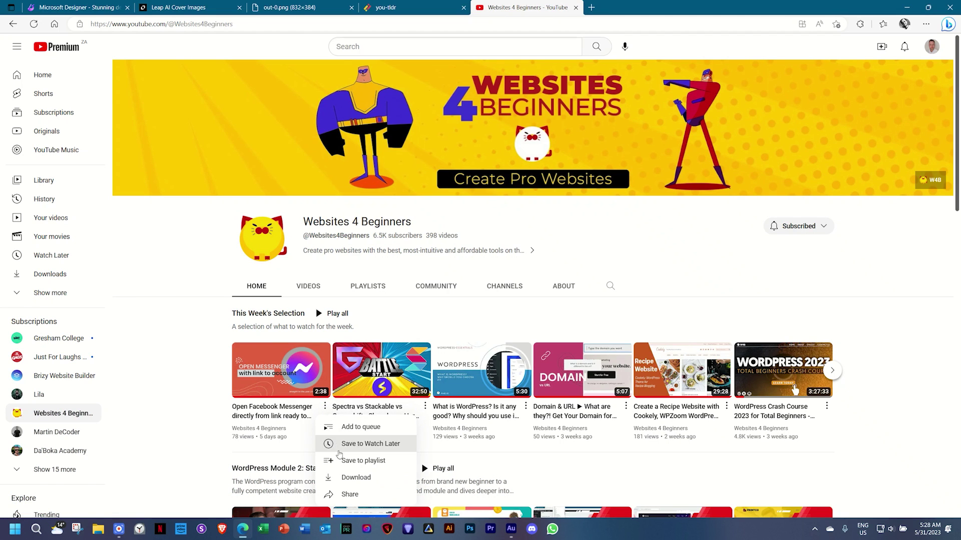
pyautogui.click(346, 494)
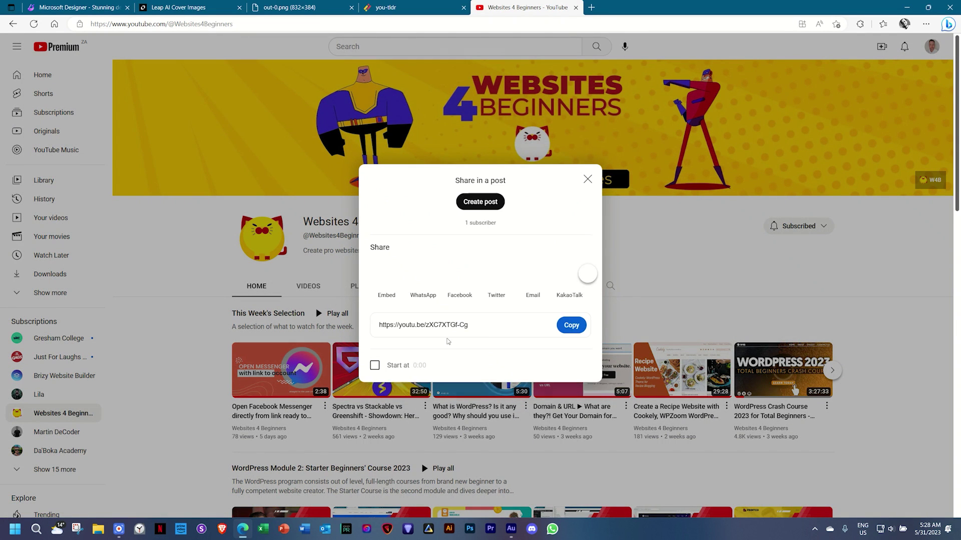
pyautogui.click(571, 328)
pyautogui.click(415, 7)
pyautogui.moveTo(485, 240); pyautogui.dragTo(373, 243)
pyautogui.hotkey('ctrl', 'v')
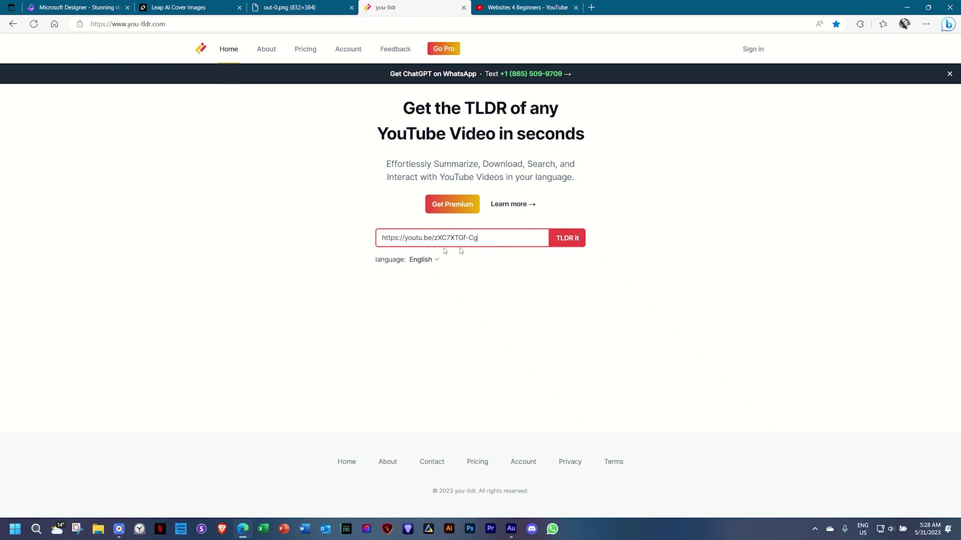
# Load the Facebook Messenger video with its English transcript and request its summary.
pyautogui.click(577, 241)
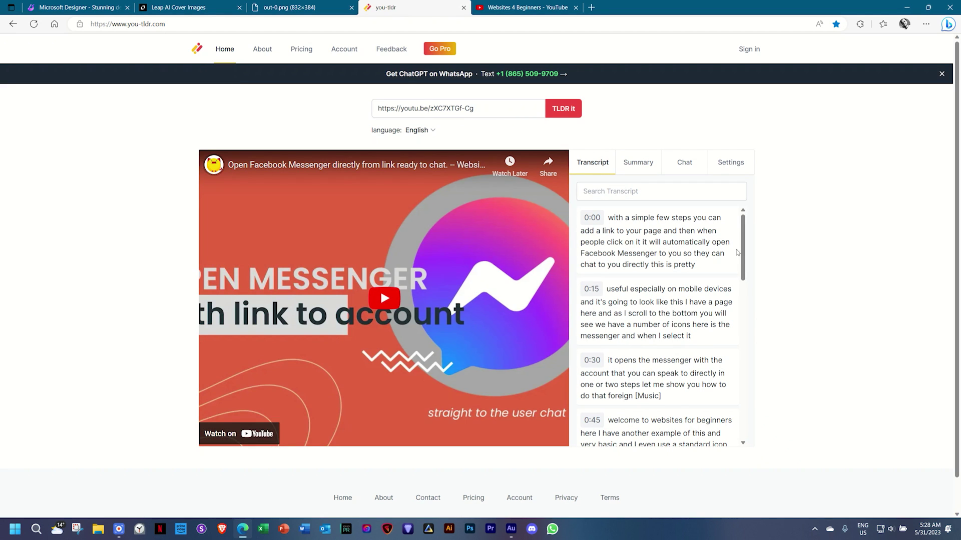
pyautogui.moveTo(743, 241)
pyautogui.mouseDown()
pyautogui.moveTo(744, 395)
pyautogui.moveTo(755, 238)
pyautogui.mouseUp()
pyautogui.click(633, 165)
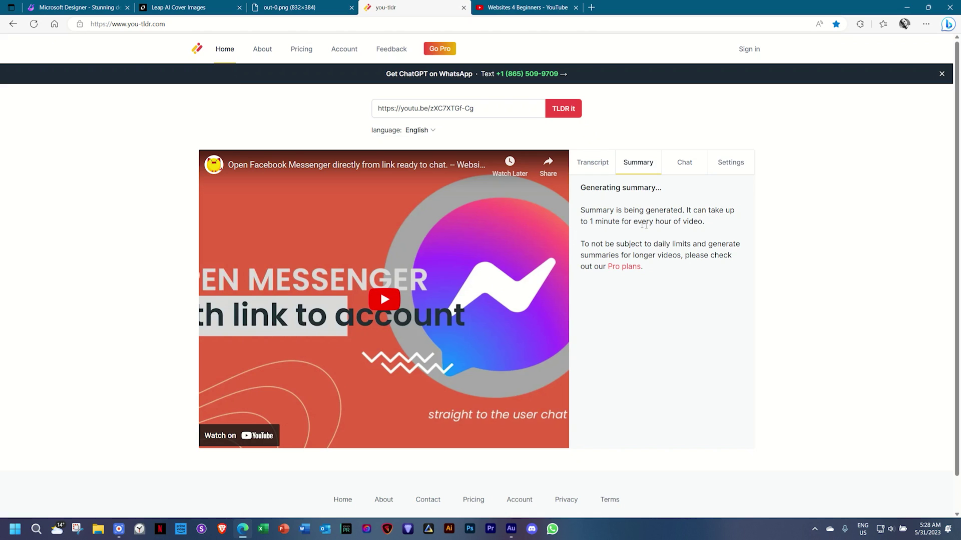